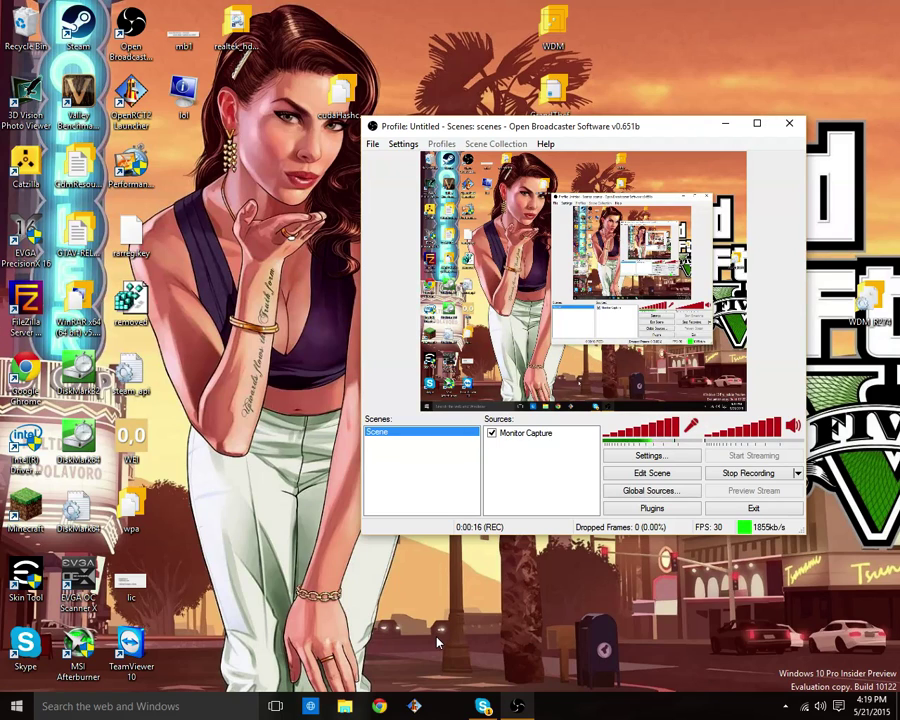
In Broadcast Settings, switch Mode to Live Stream and back to File Output Only, then close Settings.
{"action": "left_click", "coordinate": [668, 458]}
{"action": "left_click", "coordinate": [180, 142]}
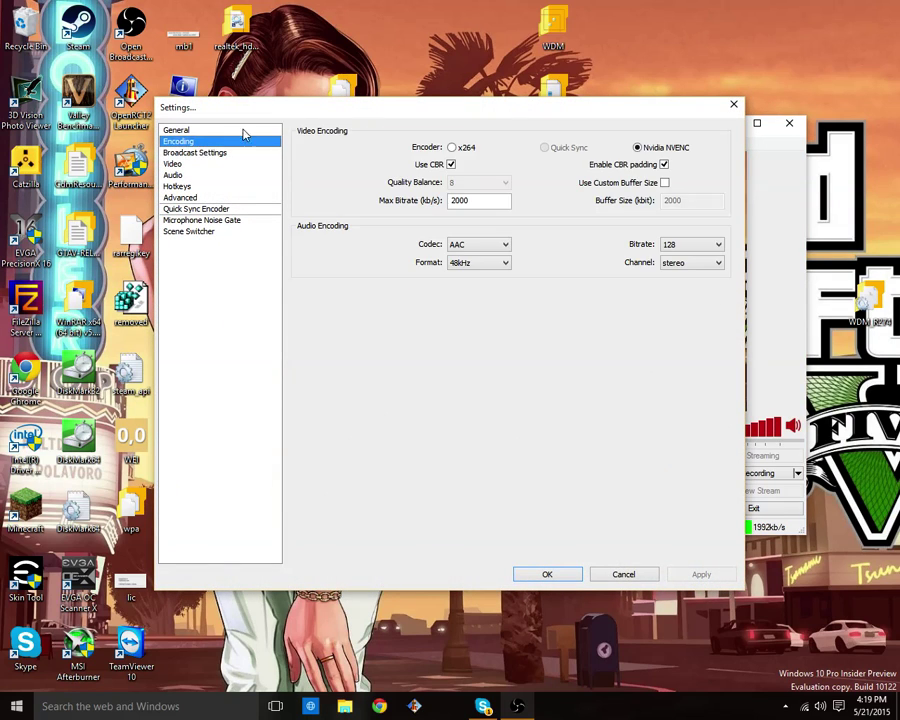
{"action": "left_click", "coordinate": [258, 153]}
{"action": "left_click", "coordinate": [520, 143]}
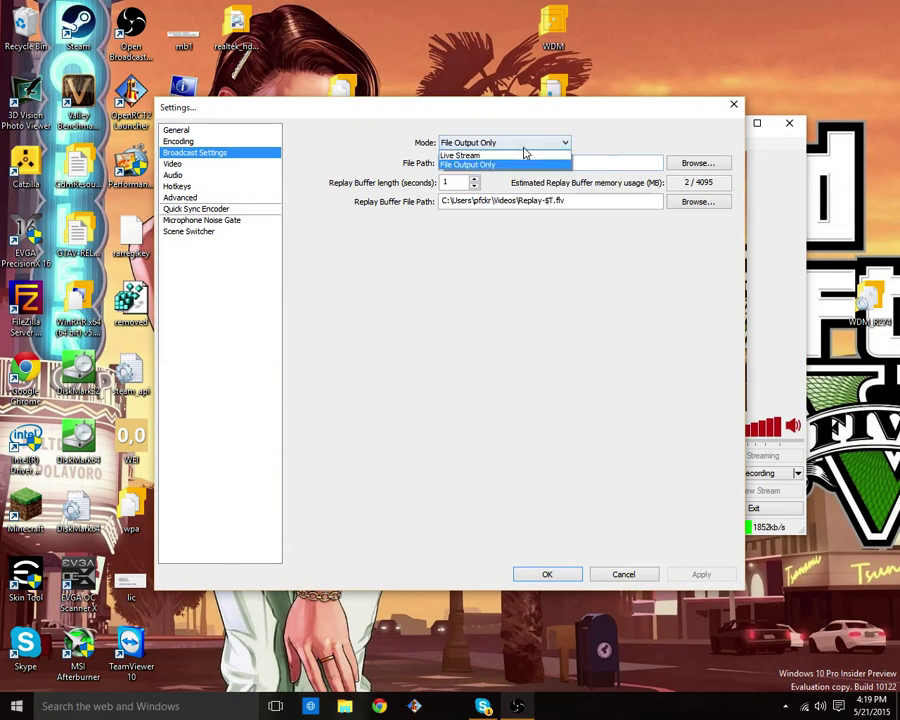
{"action": "left_click", "coordinate": [526, 150]}
{"action": "left_click", "coordinate": [515, 145]}
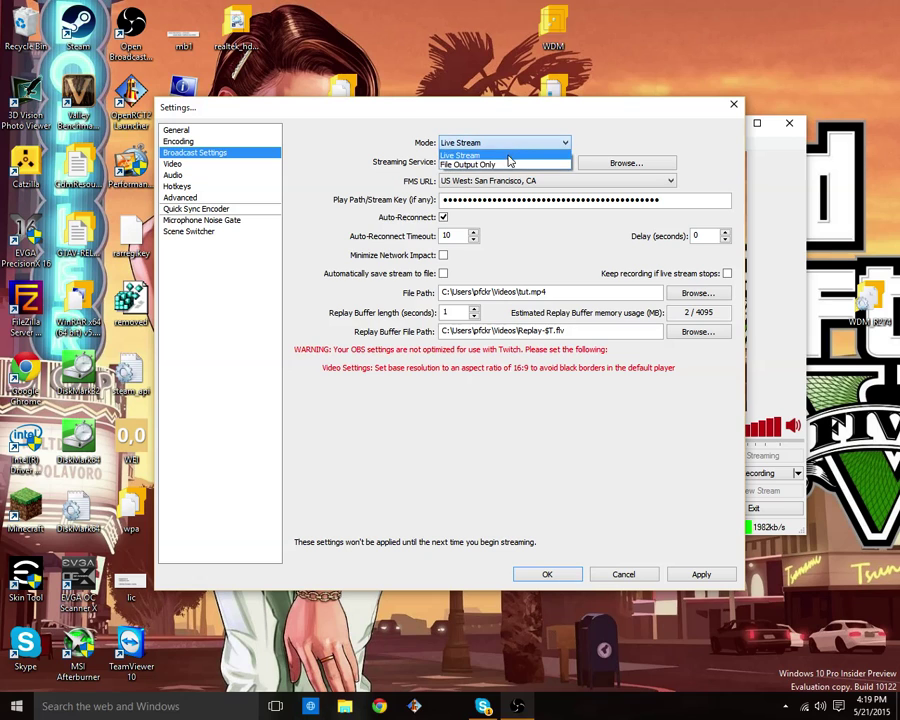
{"action": "left_click", "coordinate": [506, 166]}
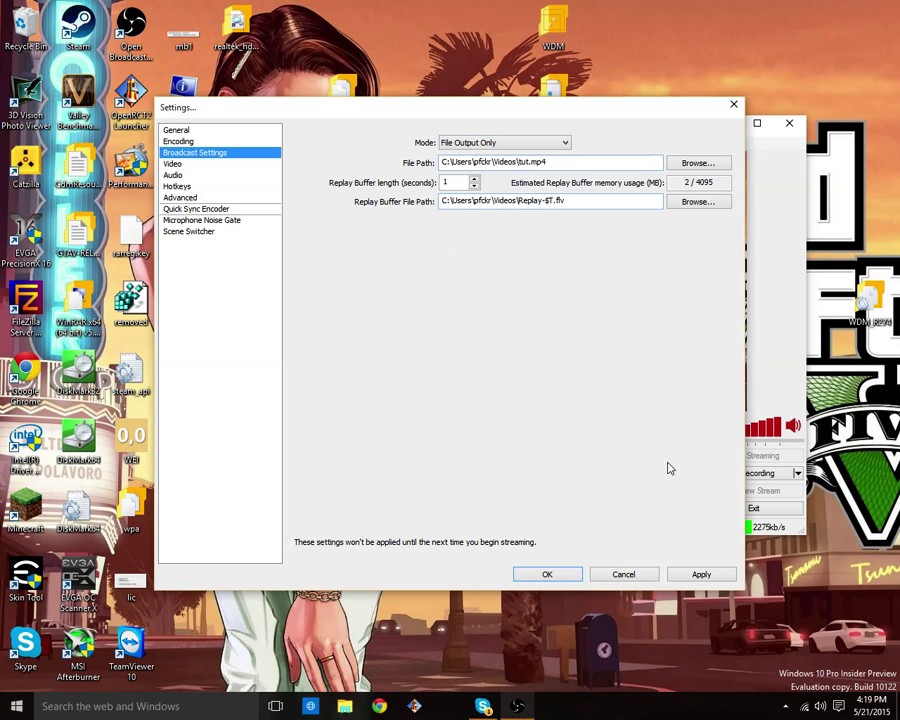
{"action": "left_click", "coordinate": [546, 575]}
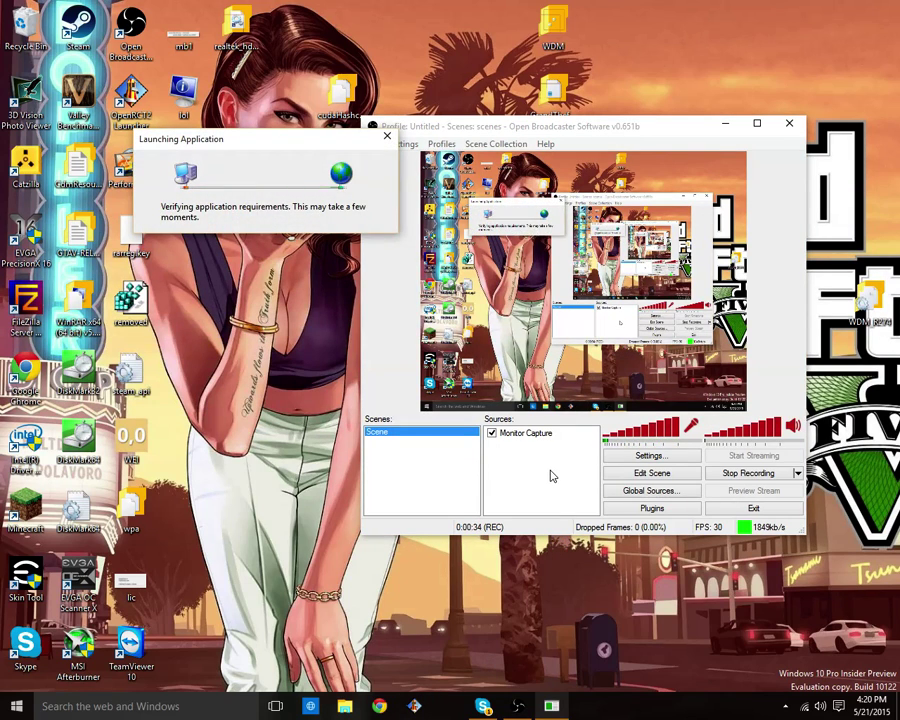
Dismiss the Update Available notice and launch OpenRCT2 from the launcher.
{"action": "left_click", "coordinate": [372, 269]}
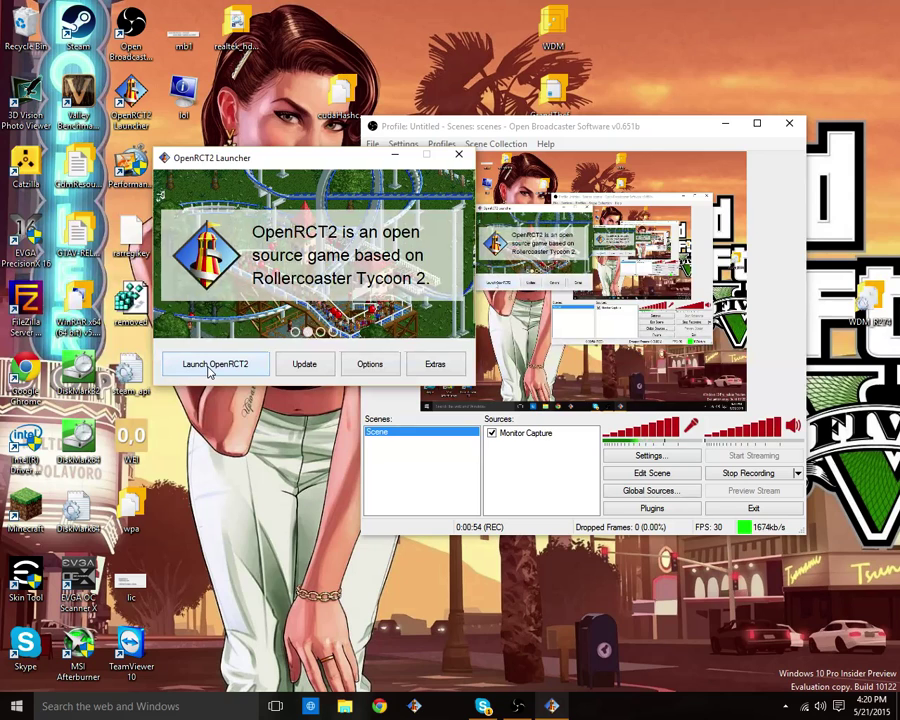
{"action": "left_click", "coordinate": [212, 365]}
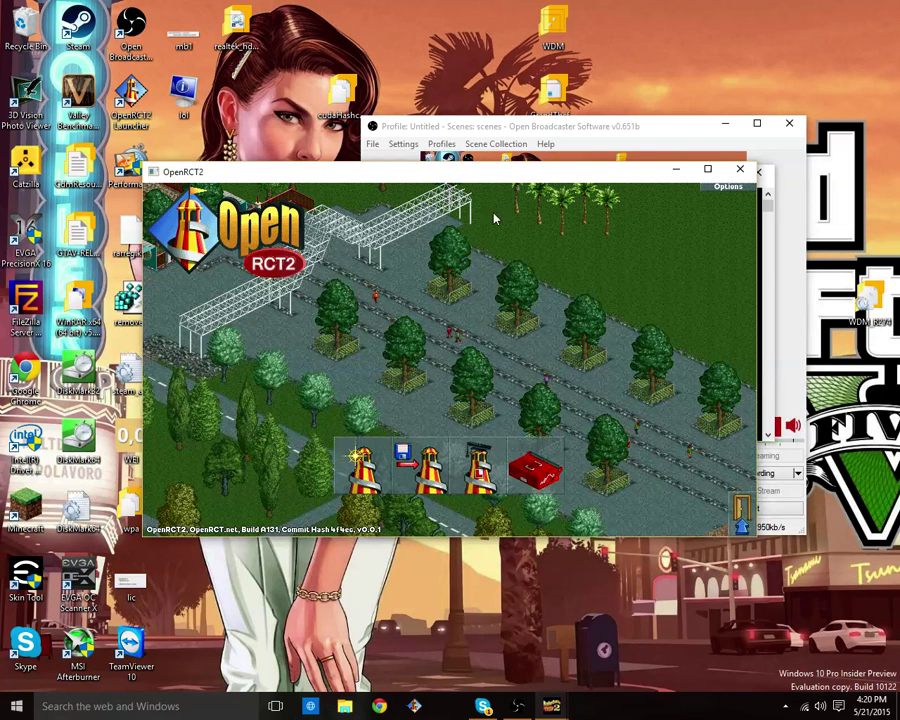
Set the audio device to Speakers (Realtek High Definition Audio) and move the game window to the top-left.
{"action": "left_click", "coordinate": [728, 190]}
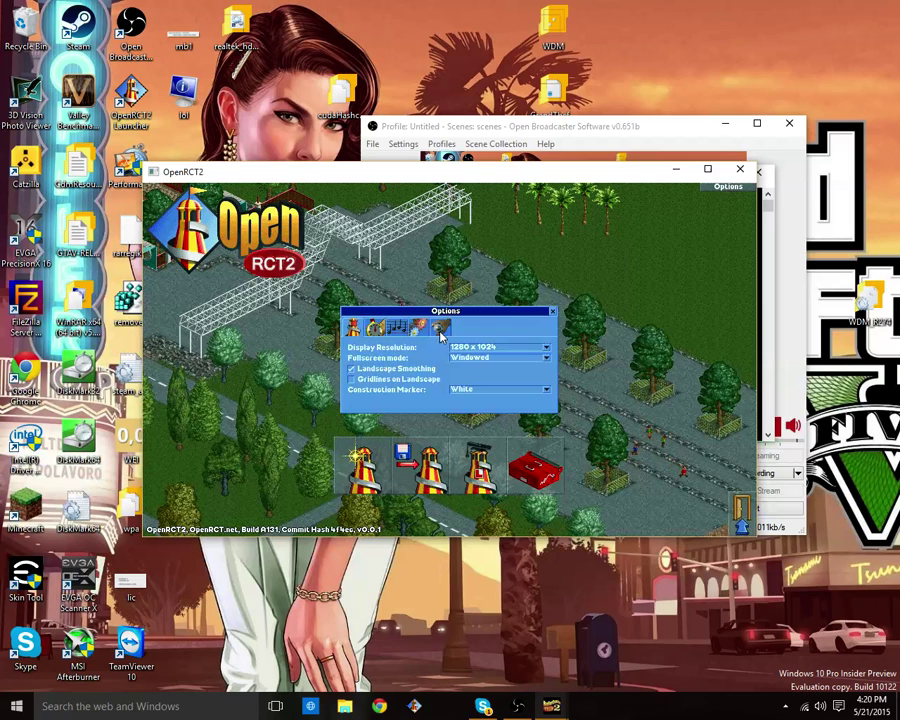
{"action": "left_click", "coordinate": [397, 335]}
{"action": "left_click", "coordinate": [450, 347]}
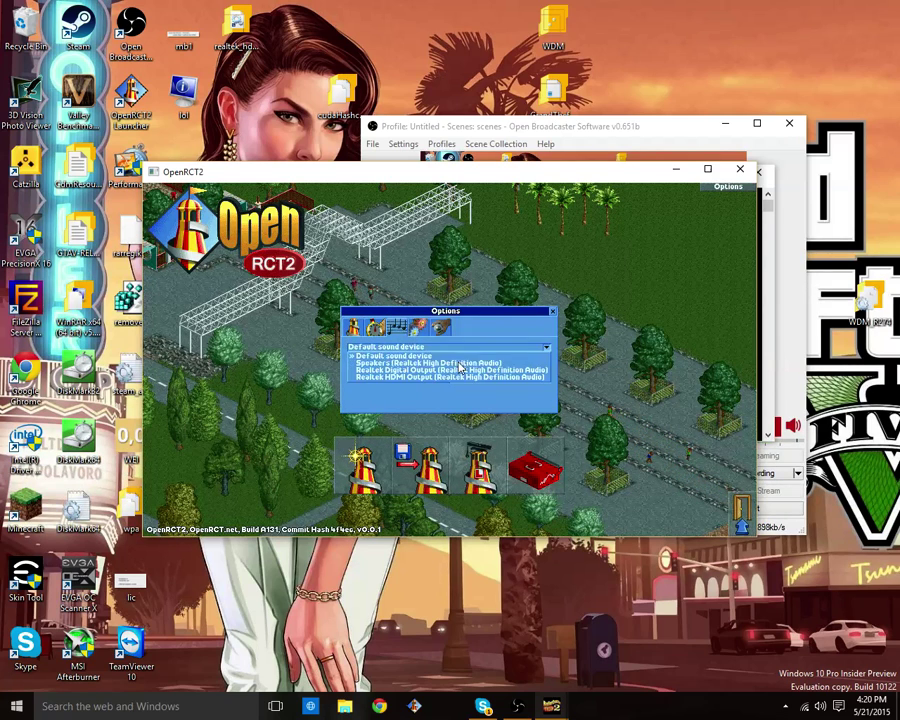
{"action": "left_click", "coordinate": [445, 361]}
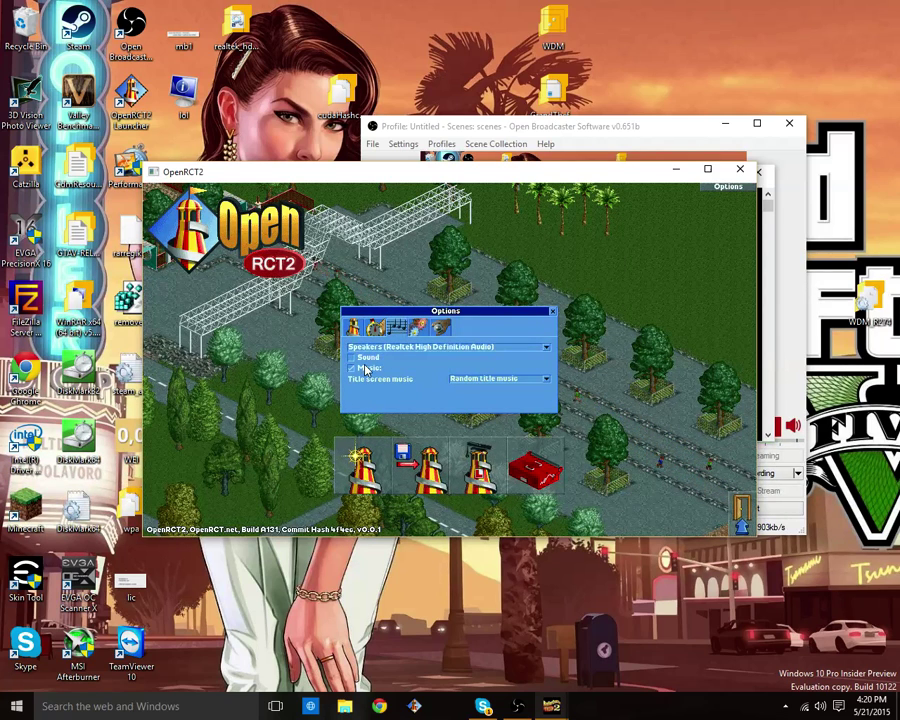
{"action": "left_click", "coordinate": [553, 312]}
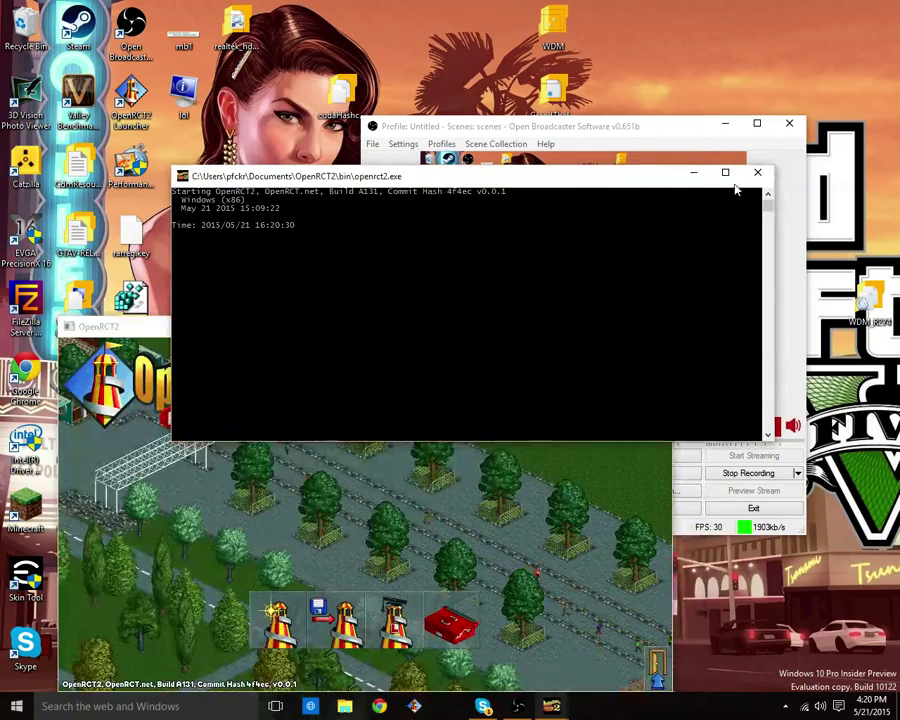
{"action": "left_click_drag", "start_coordinate": [406, 326], "coordinate": [350, 48]}
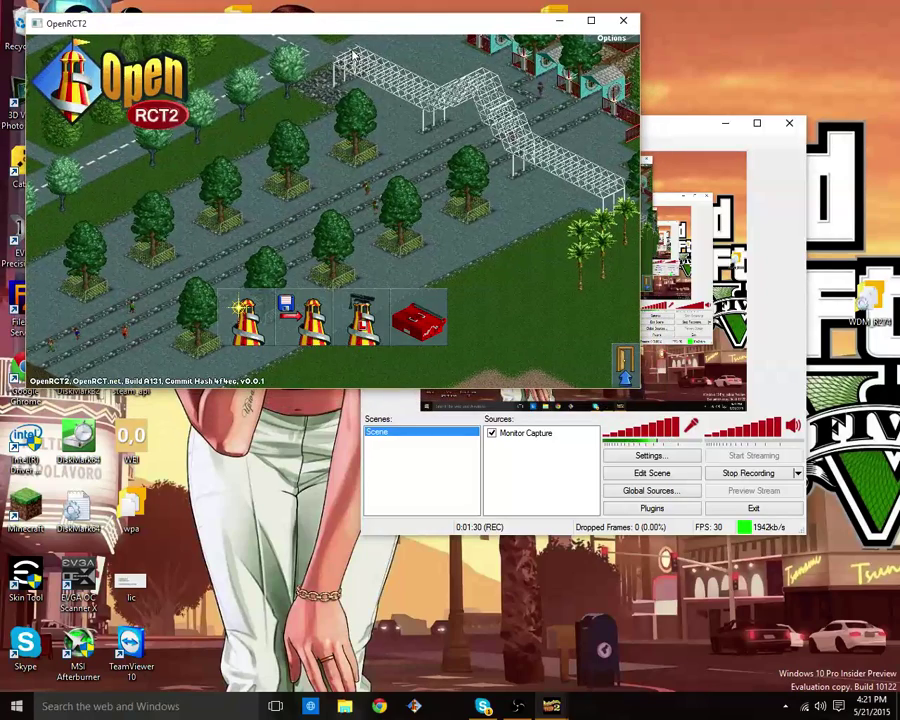
Add a Window Capture source named OpenRCT2 that captures the OpenRCT2 game window.
{"action": "left_click", "coordinate": [542, 506]}
{"action": "right_click", "coordinate": [531, 478]}
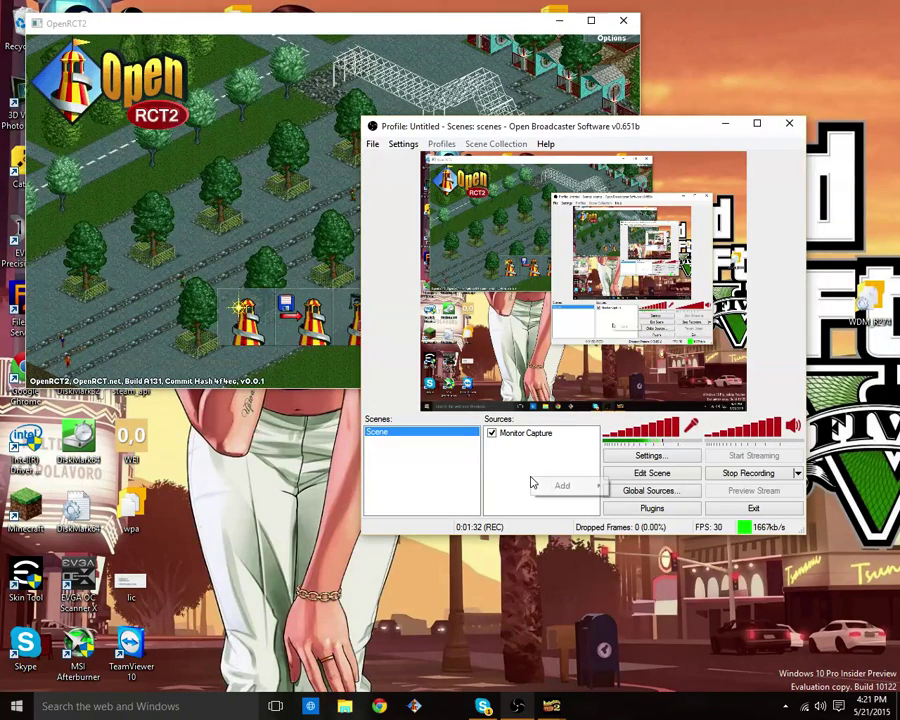
{"action": "mouse_move", "coordinate": [600, 485]}
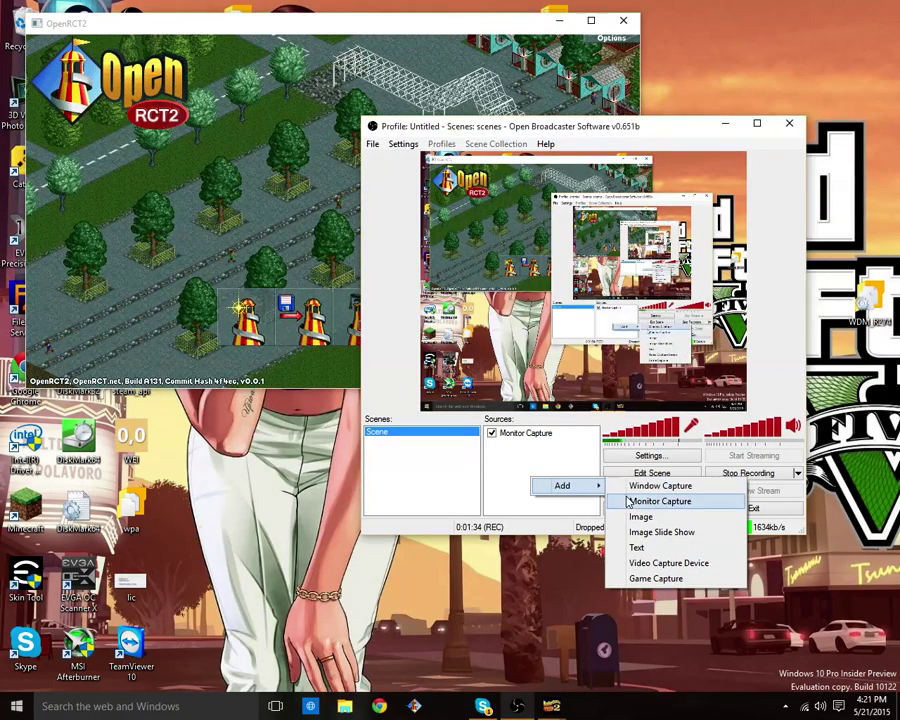
{"action": "left_click", "coordinate": [632, 486]}
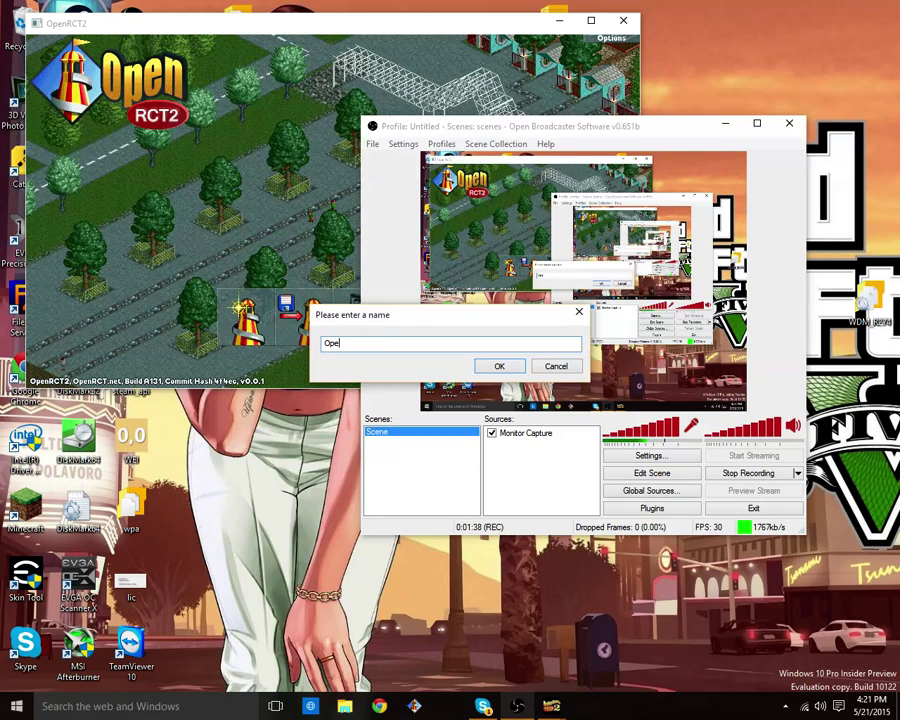
{"action": "key", "text": "Return"}
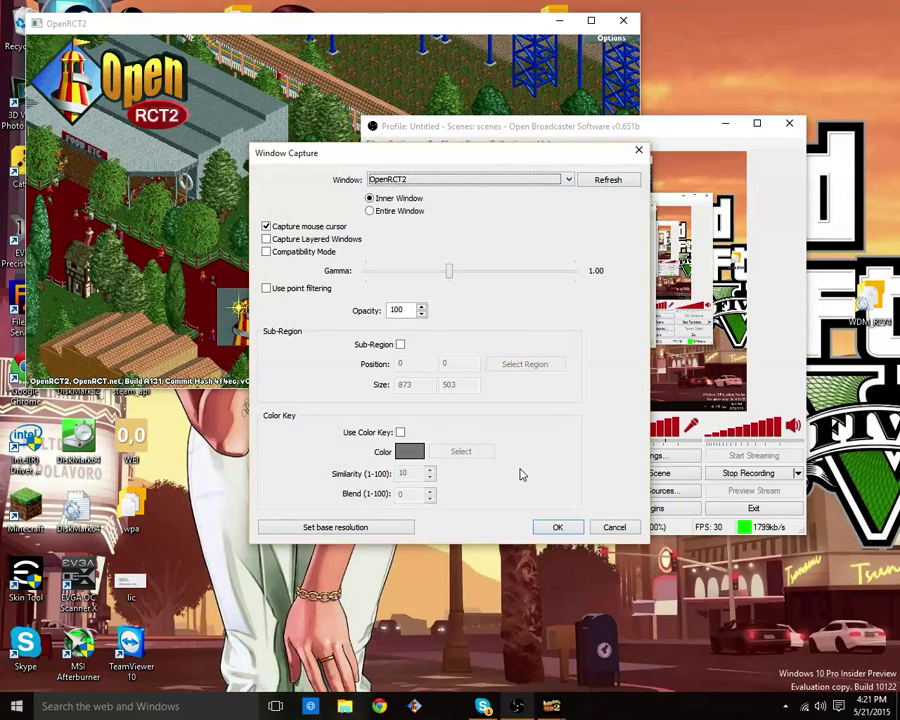
{"action": "left_click", "coordinate": [420, 180]}
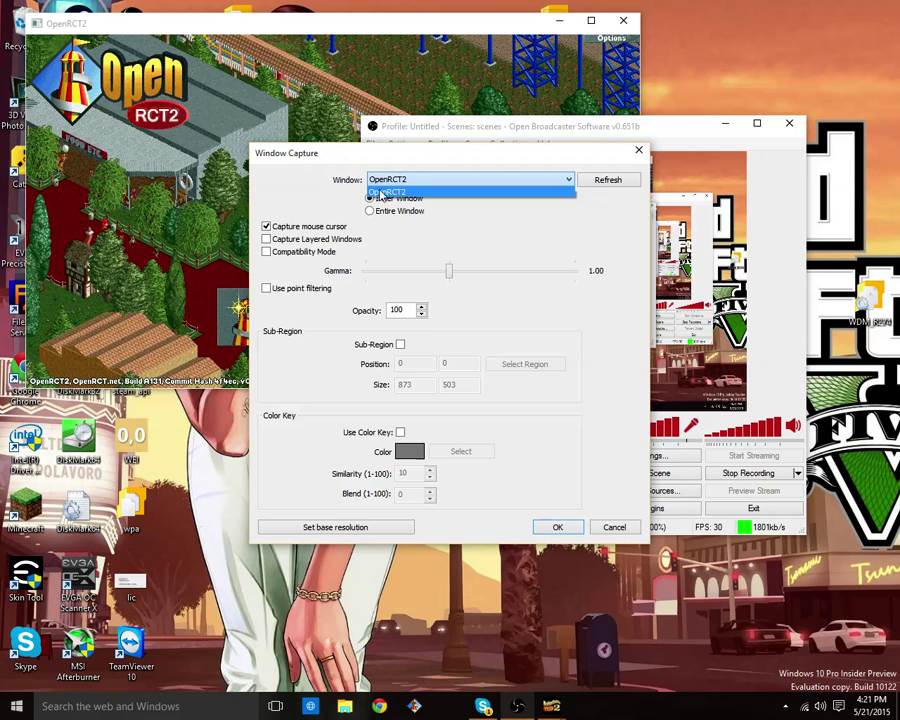
{"action": "left_click", "coordinate": [166, 55]}
{"action": "left_click", "coordinate": [505, 437]}
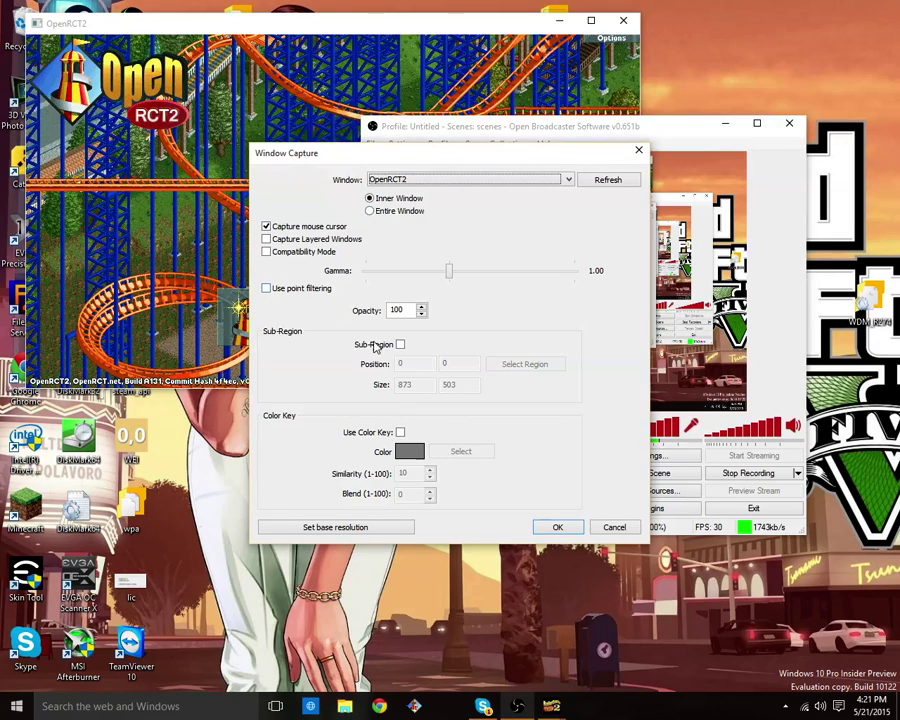
{"action": "left_click", "coordinate": [540, 527]}
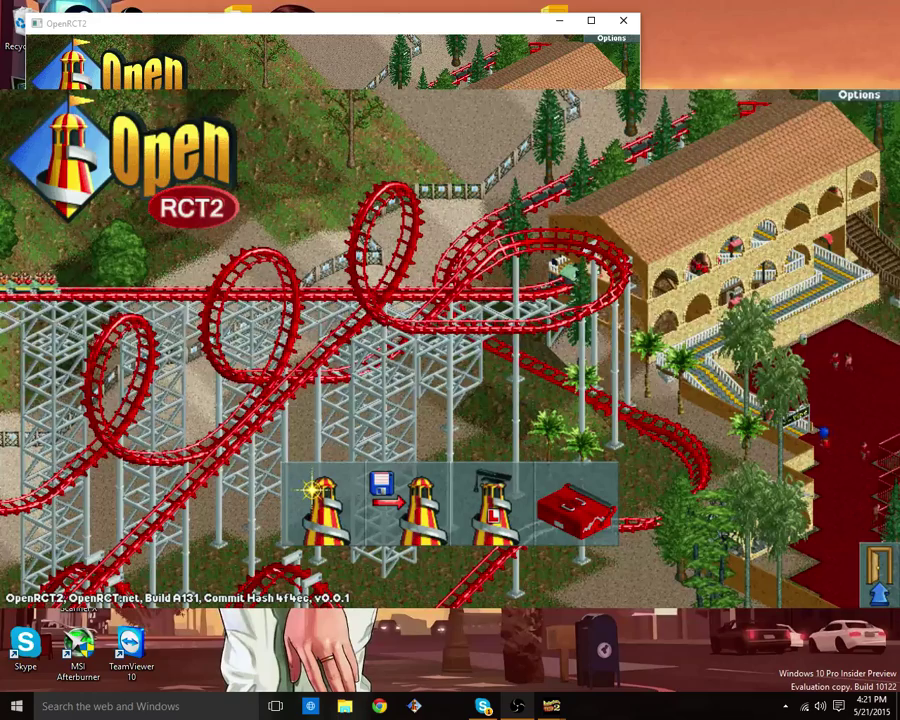
Alt+Tab out of the full-screen game back to the desktop with OBS showing the game preview.
{"action": "key", "text": "alt+Tab"}
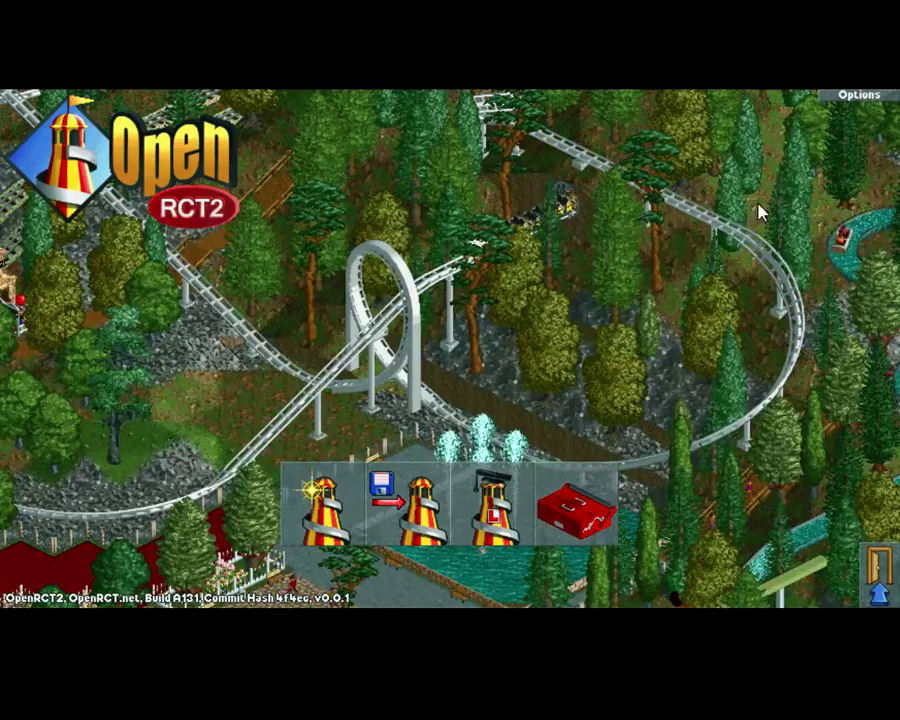
{"action": "key", "text": "alt+Tab"}
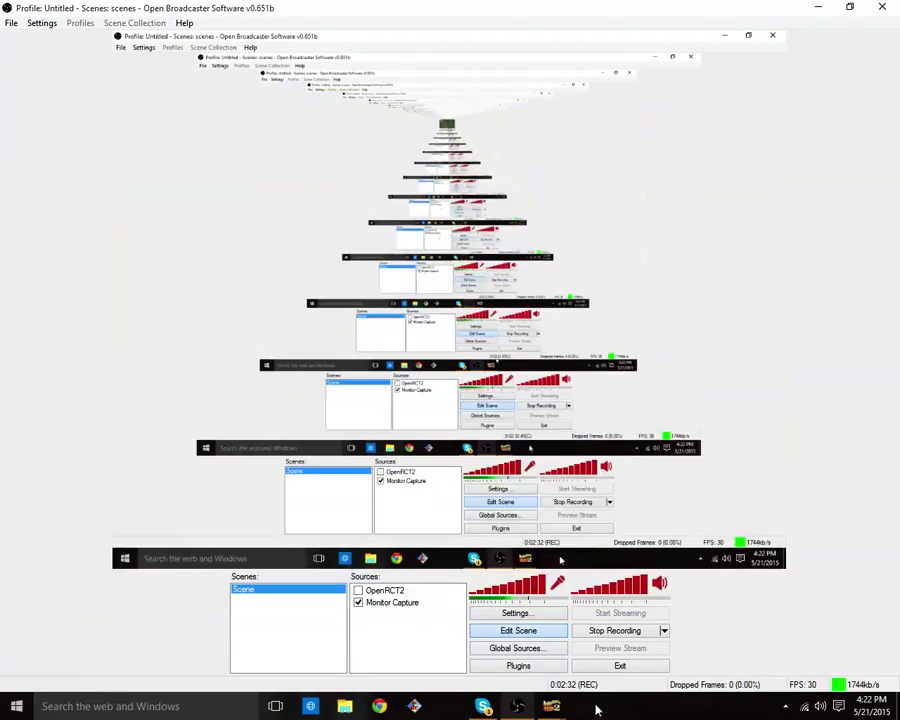
Bring the OpenRCT2 window forward from the taskbar and maximize it.
{"action": "mouse_move", "coordinate": [549, 705]}
{"action": "left_click", "coordinate": [615, 625]}
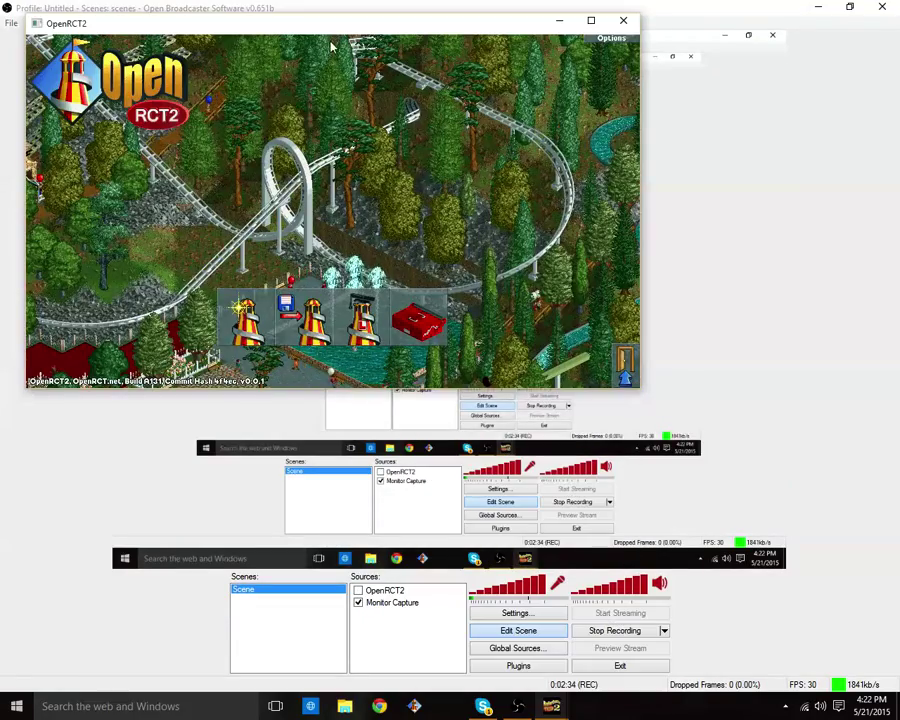
{"action": "left_click", "coordinate": [591, 20]}
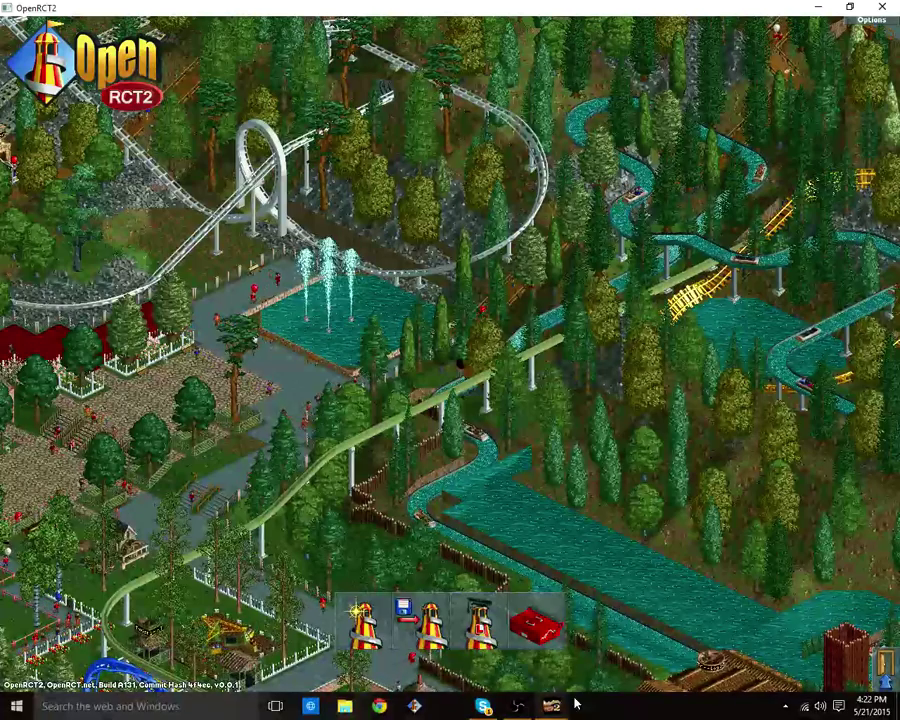
Switch between OBS and the maximized game via the taskbar, ending with OBS in front.
{"action": "mouse_move", "coordinate": [550, 705]}
{"action": "left_click", "coordinate": [517, 706]}
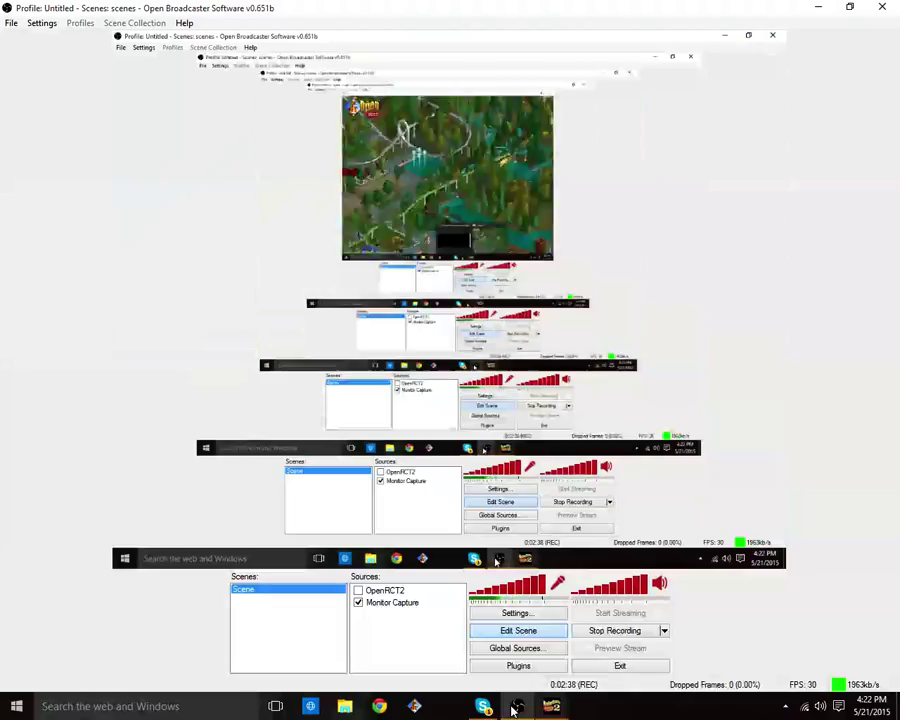
{"action": "left_click", "coordinate": [558, 706]}
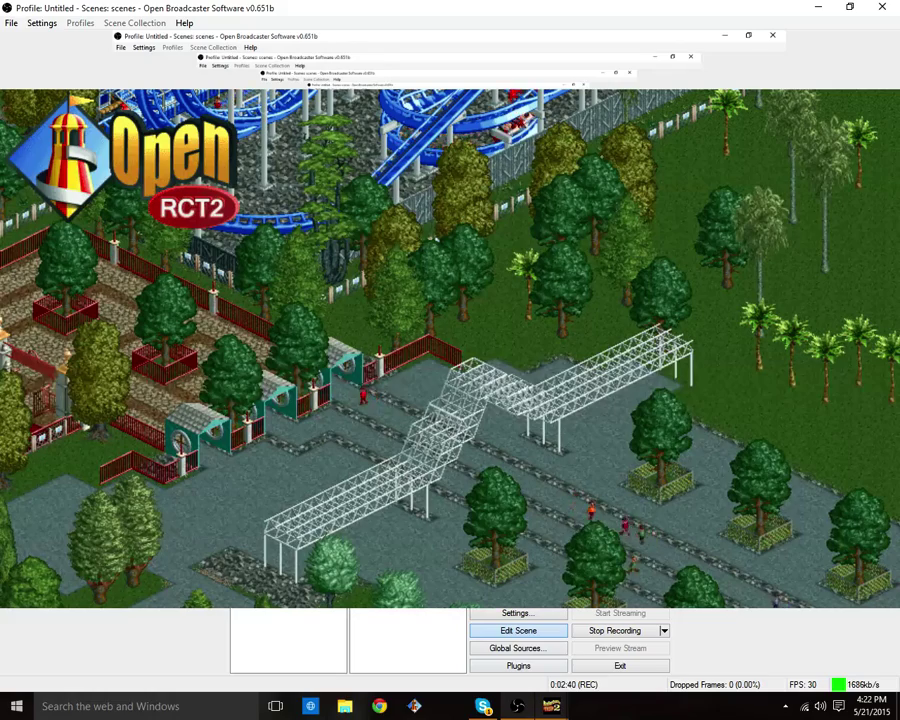
{"action": "left_click", "coordinate": [558, 706]}
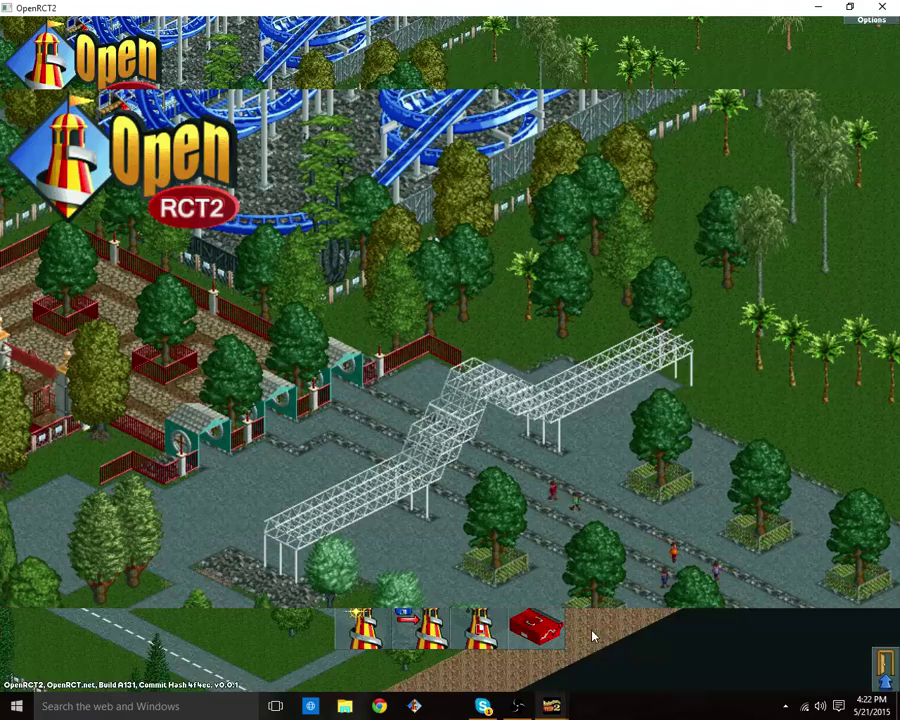
{"action": "left_click", "coordinate": [558, 706]}
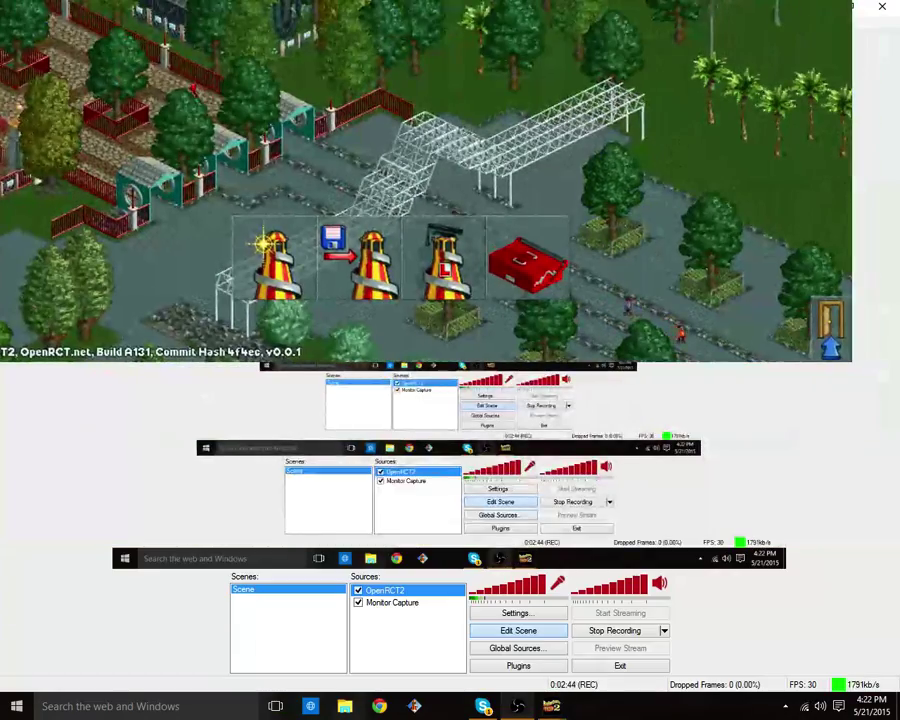
{"action": "left_click", "coordinate": [551, 706]}
{"action": "left_click", "coordinate": [603, 657]}
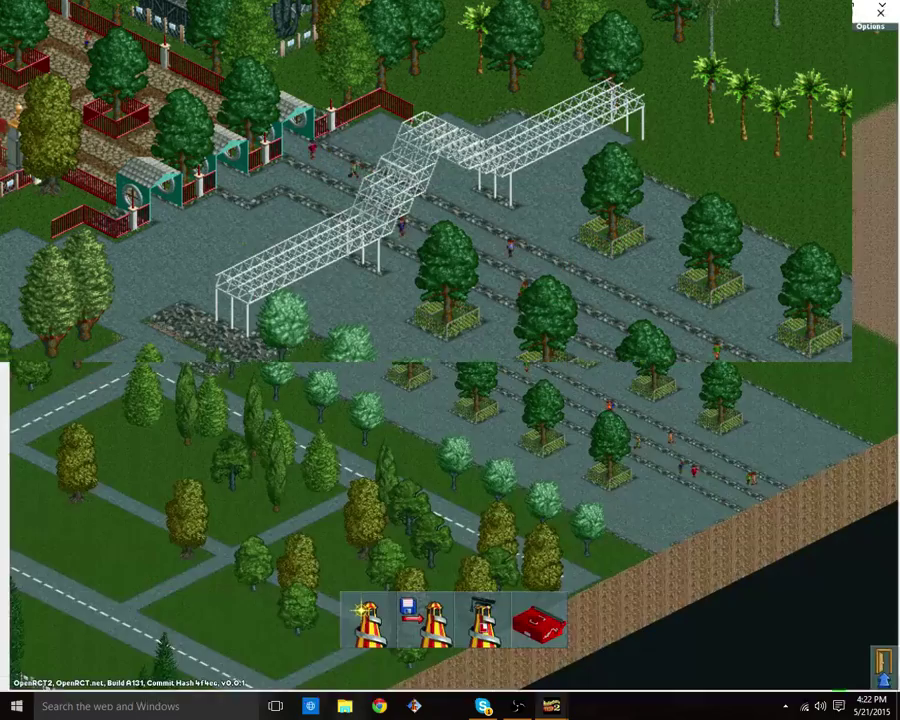
{"action": "left_click", "coordinate": [514, 708]}
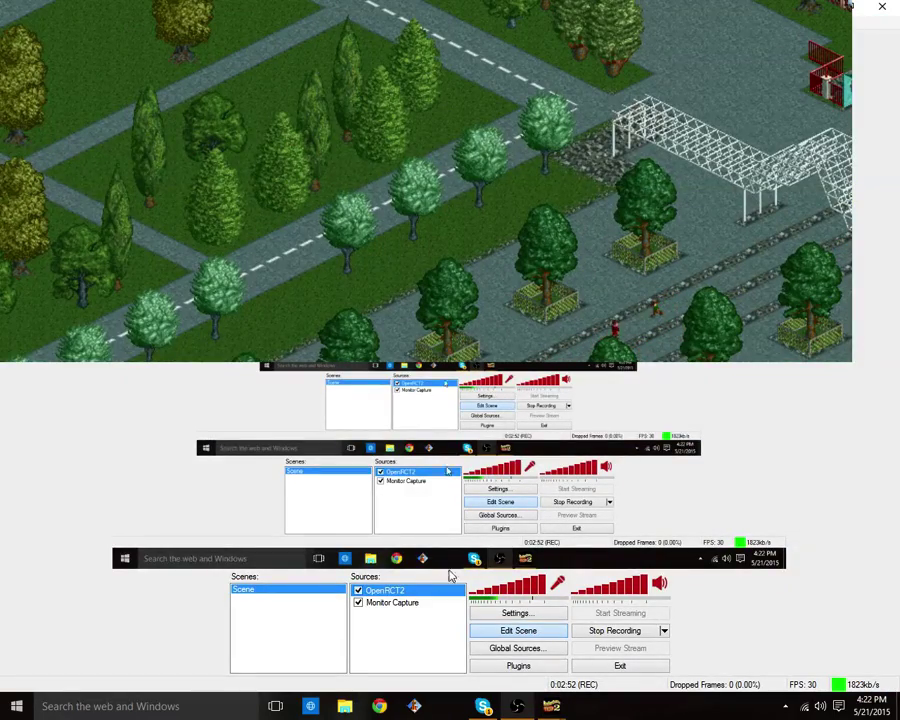
Restore OBS to a smaller window sitting over the maximized game.
{"action": "key", "text": "super+Down"}
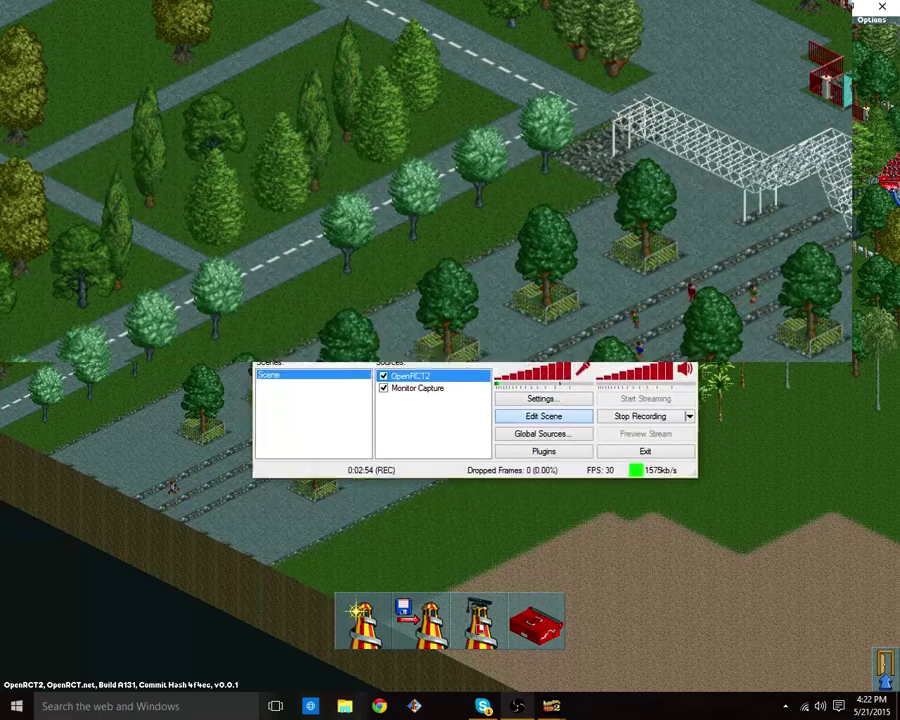
{"action": "key", "text": "super+Down"}
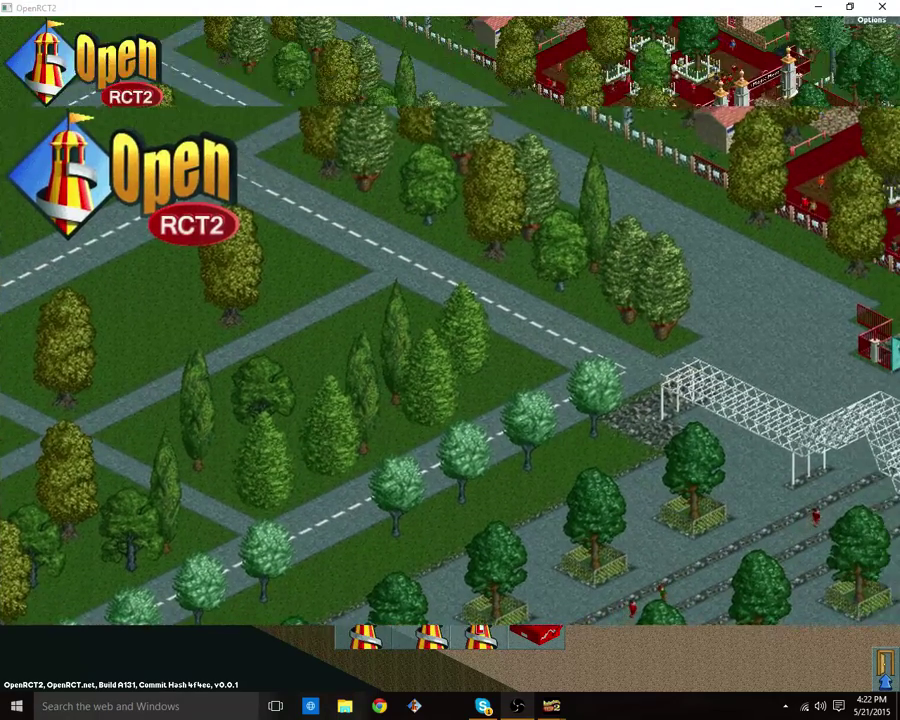
{"action": "key", "text": "super+Up"}
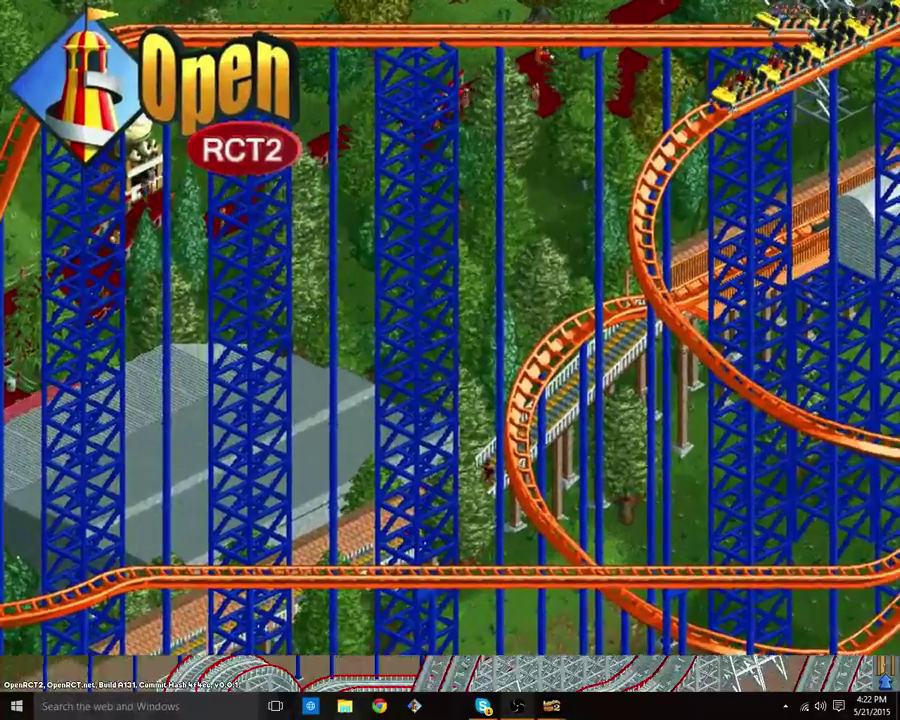
{"action": "key", "text": "alt+Tab"}
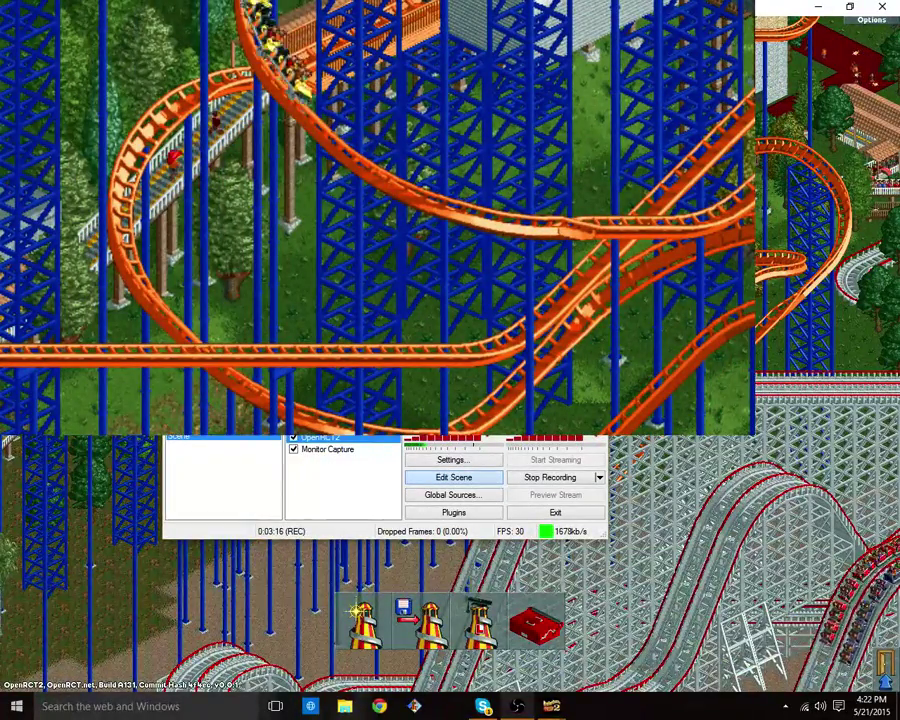
Add a Window Capture source named 'OpenRCT2' capturing the game's inner window.
{"action": "left_click", "coordinate": [348, 496]}
{"action": "right_click", "coordinate": [347, 496]}
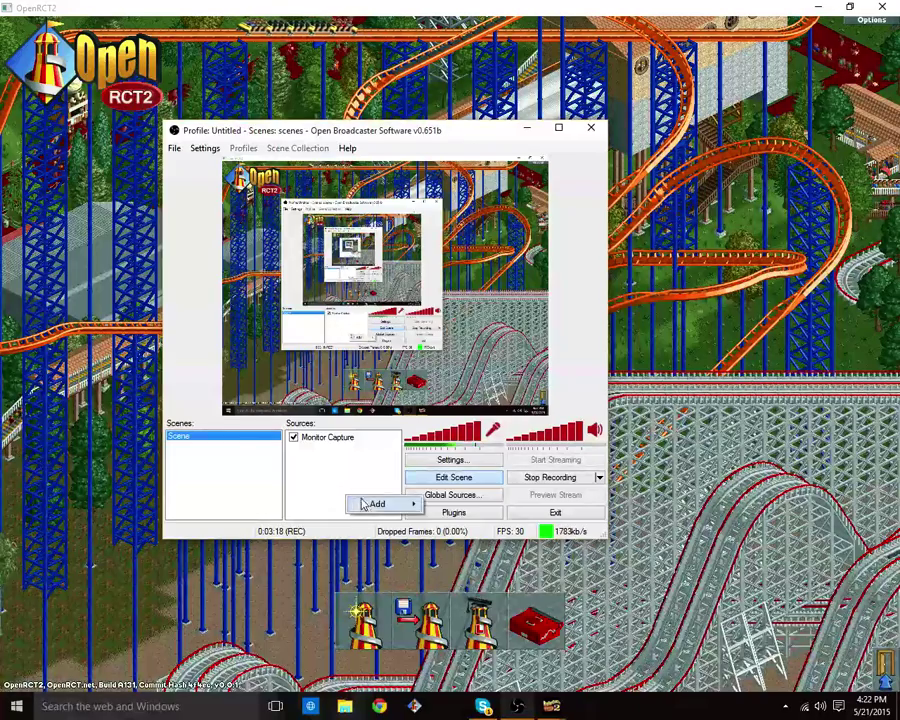
{"action": "mouse_move", "coordinate": [410, 503]}
{"action": "left_click", "coordinate": [466, 505]}
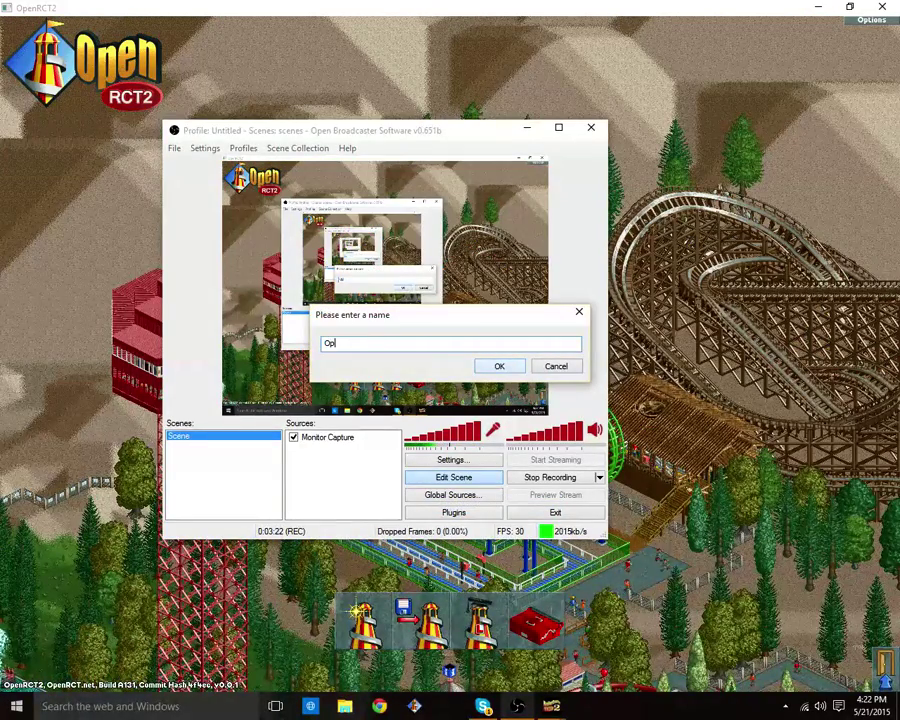
{"action": "type", "text": "OpenRCT2"}
{"action": "left_click", "coordinate": [514, 371]}
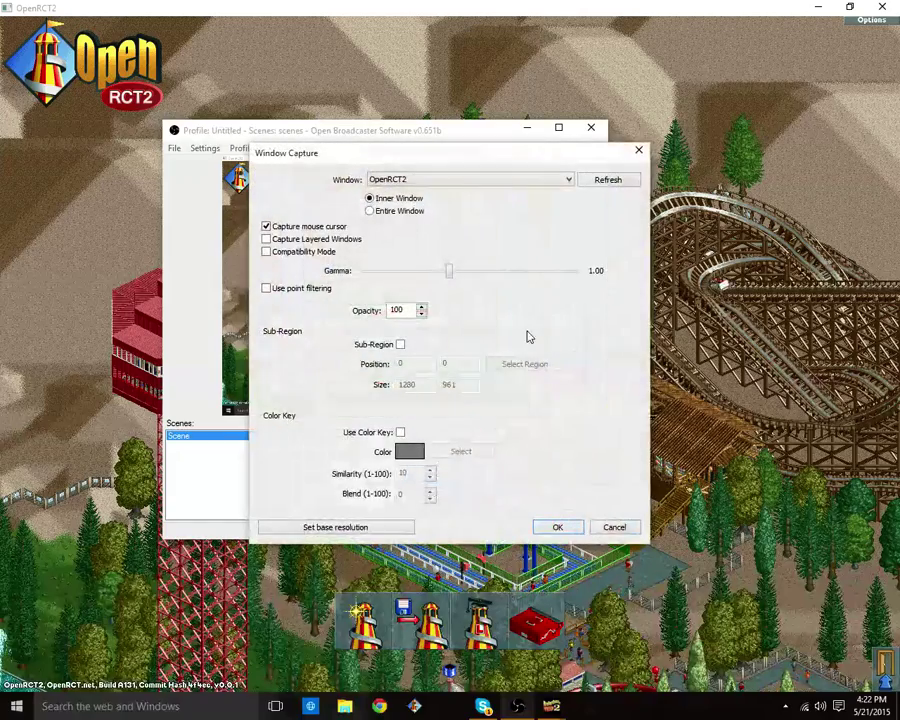
{"action": "left_click", "coordinate": [558, 527]}
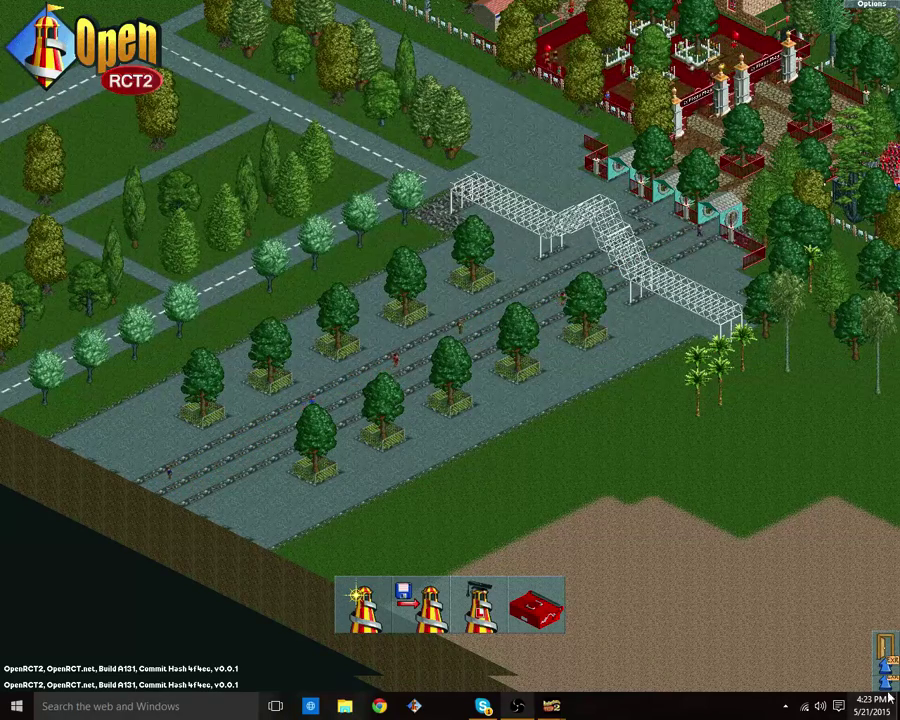
Leave OpenRCT2 and return to the desktop with OBS in front.
{"action": "key", "text": "alt+Tab"}
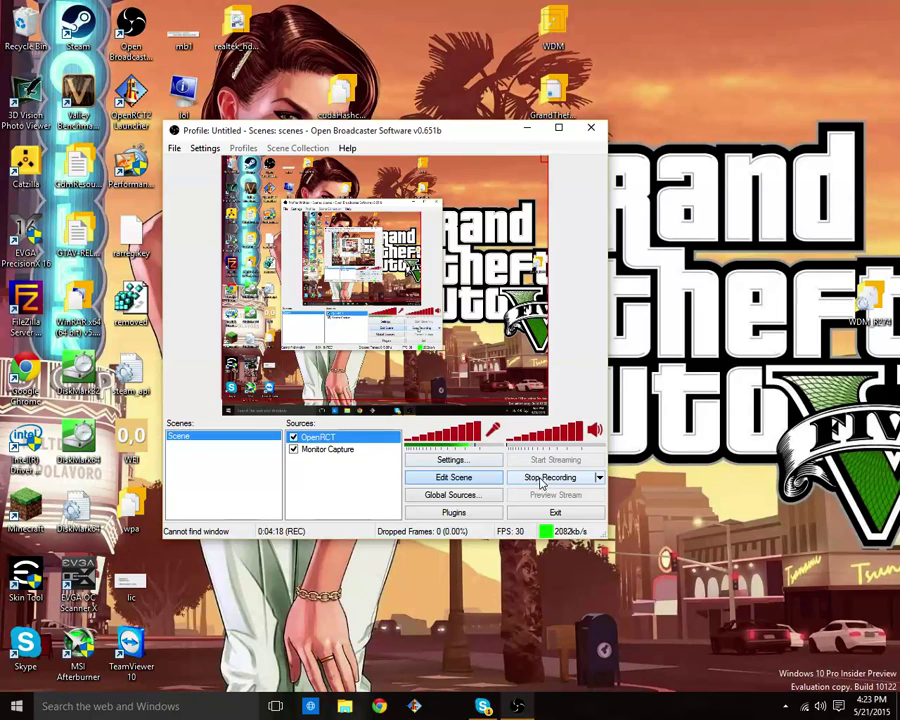